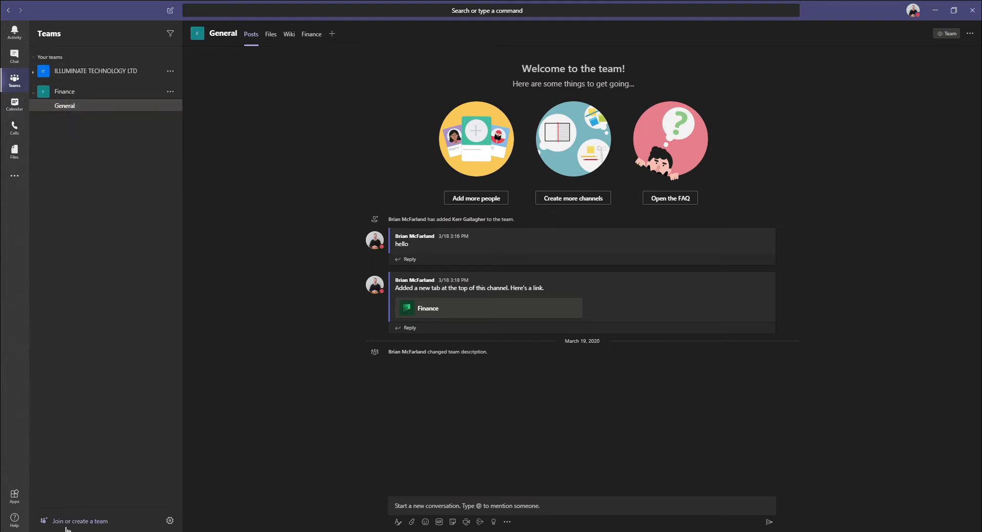
Create a private team from scratch named HR, with a description starting with "HR information".
click(85, 523)
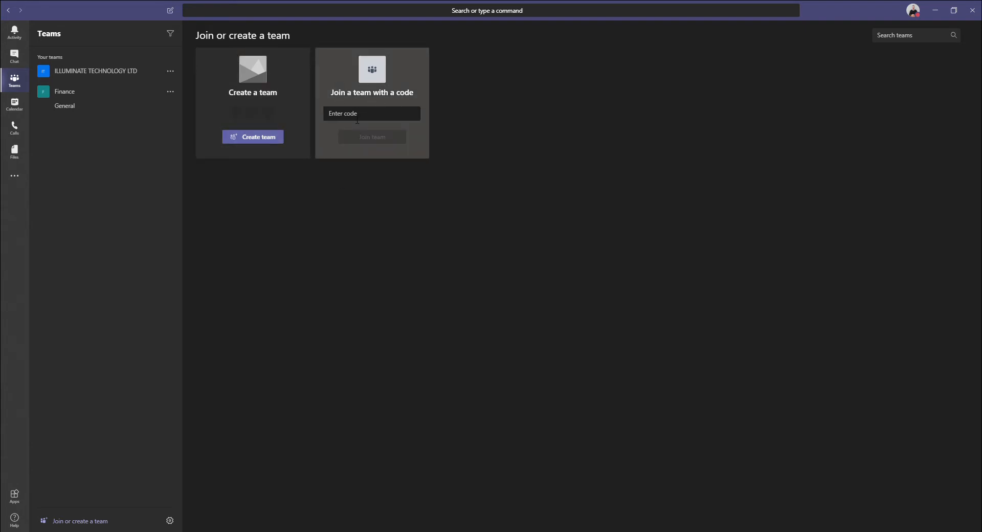
click(253, 137)
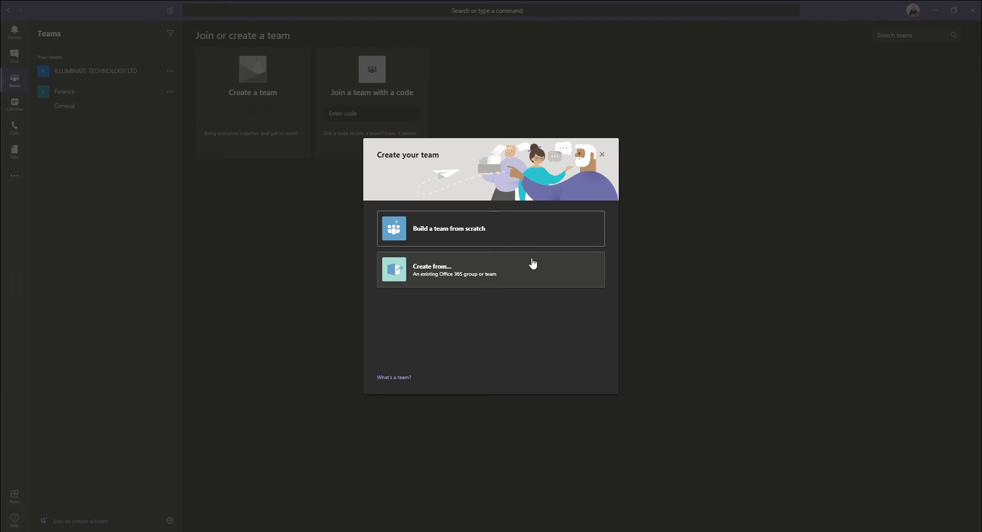
click(461, 231)
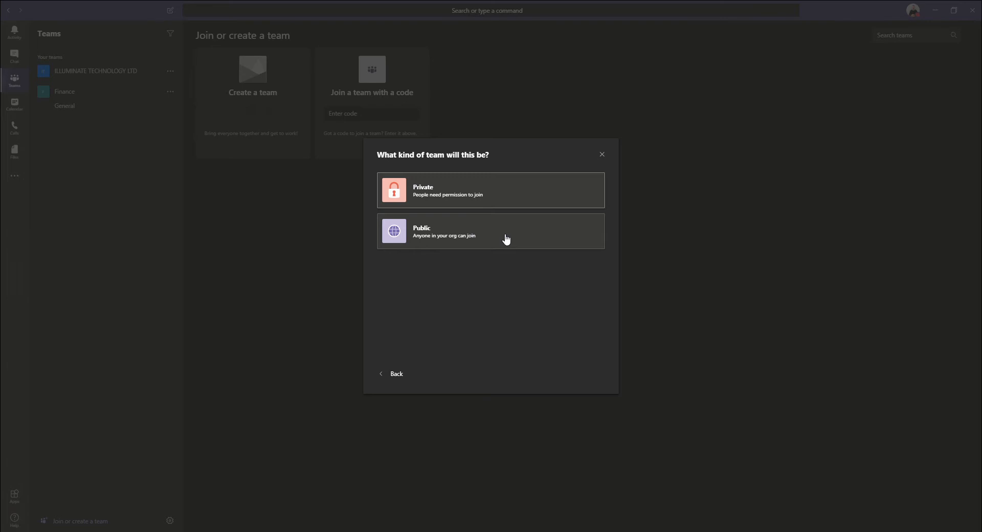
click(472, 198)
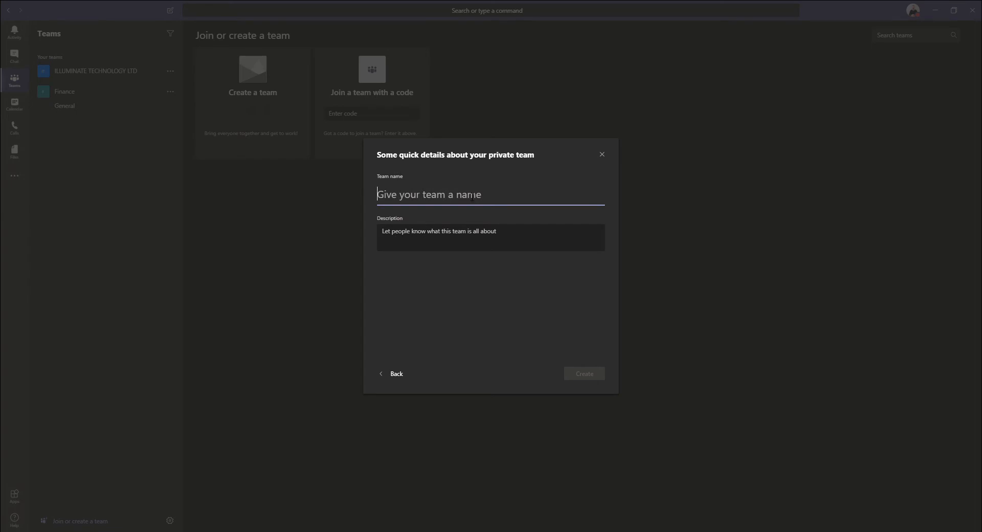
text(HR)
click(412, 240)
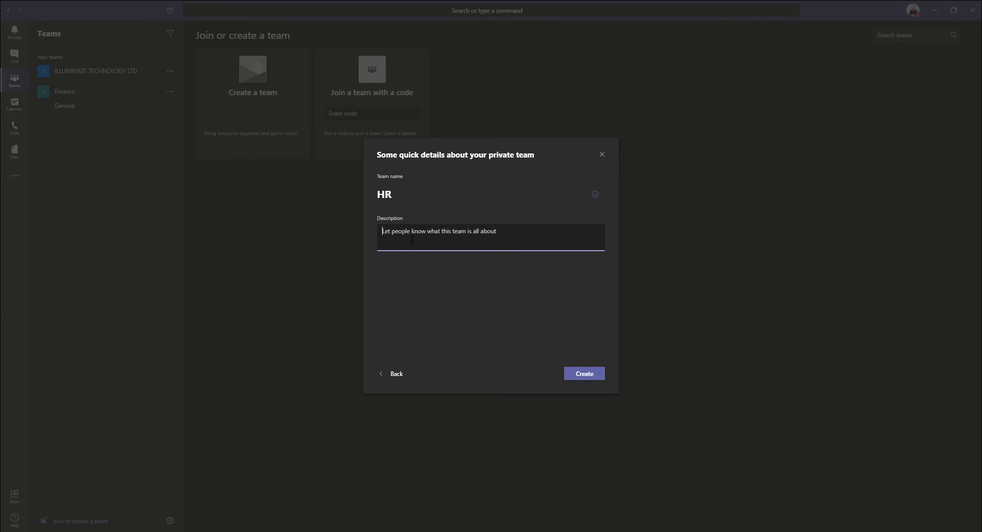
text(HR information and)
key(BackSpace)
click(589, 378)
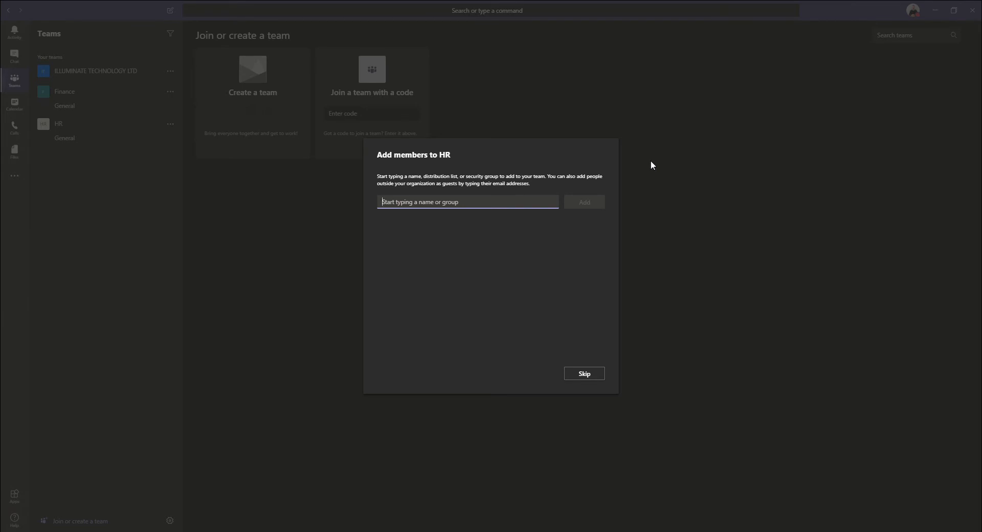
Find two colleagues by name and add them both to the HR team as members.
text(ker)
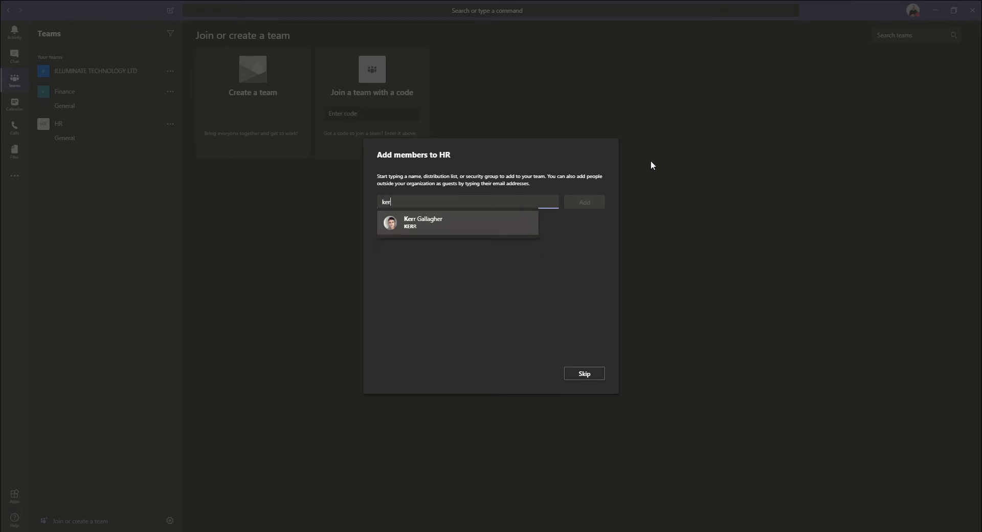
key(Return)
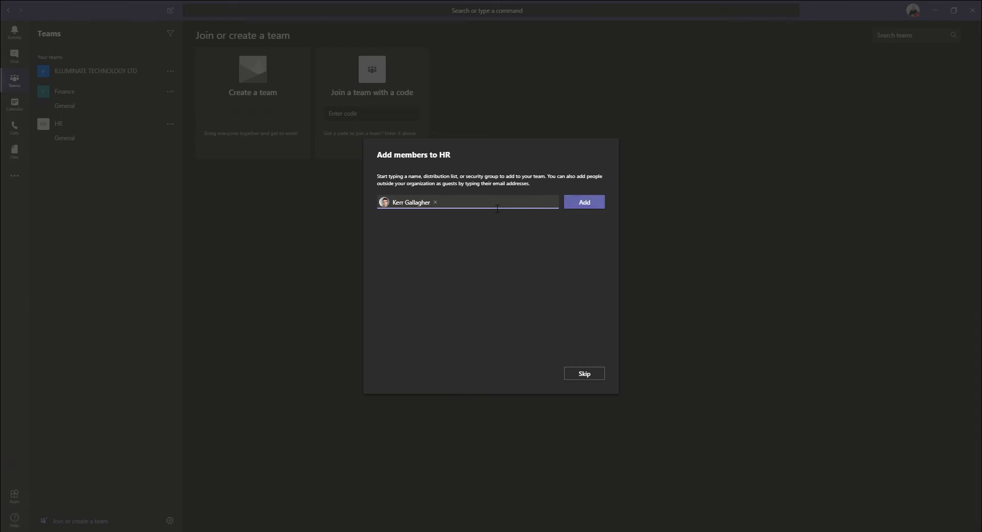
text(te)
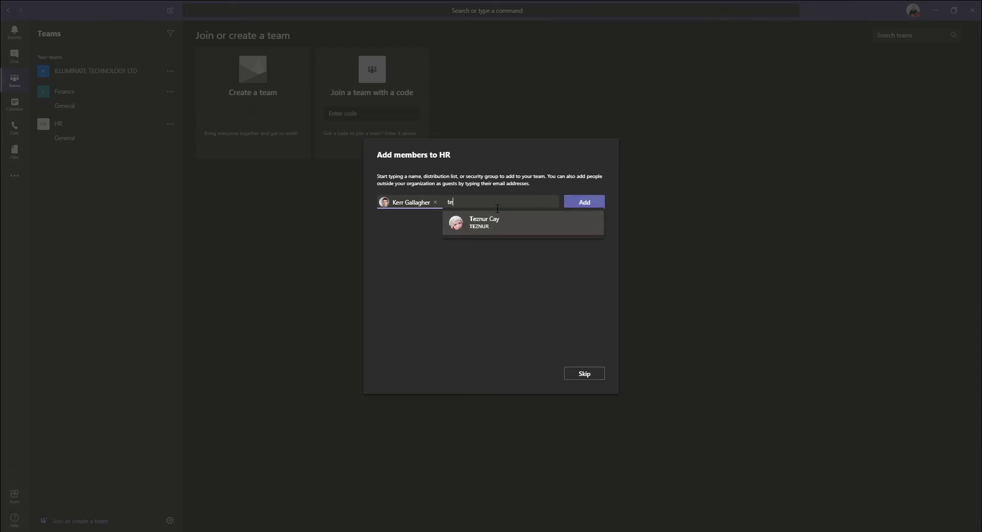
click(496, 224)
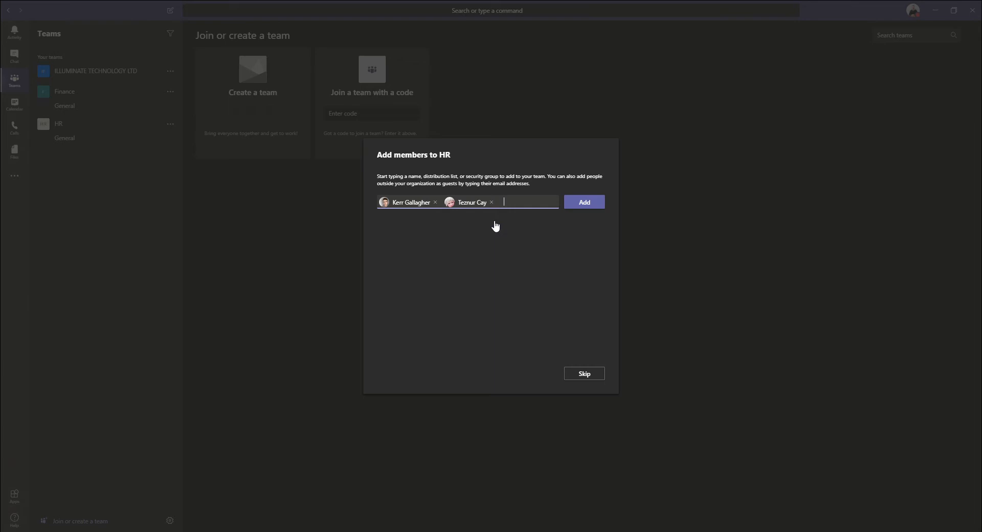
click(588, 205)
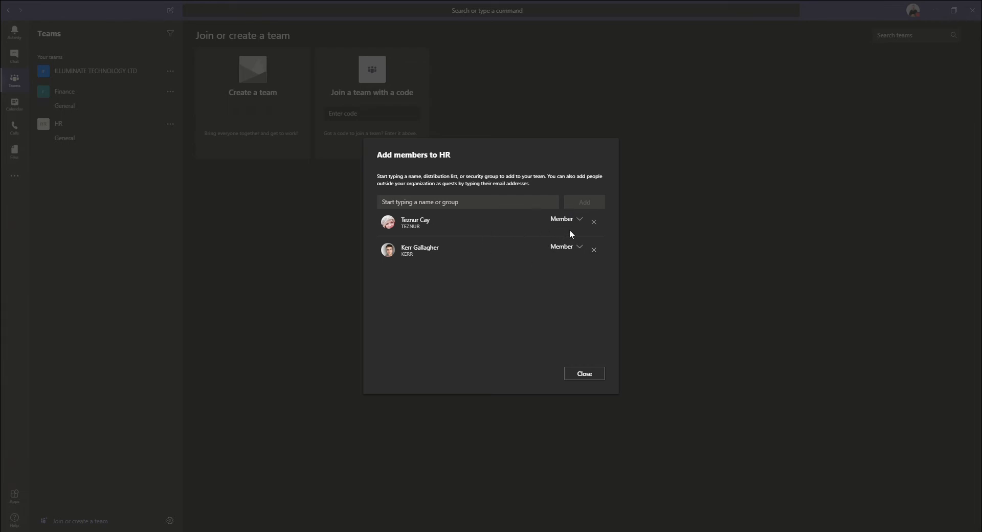
Switch the first listed member's role to Owner and back to Member, and finish adding members.
click(582, 220)
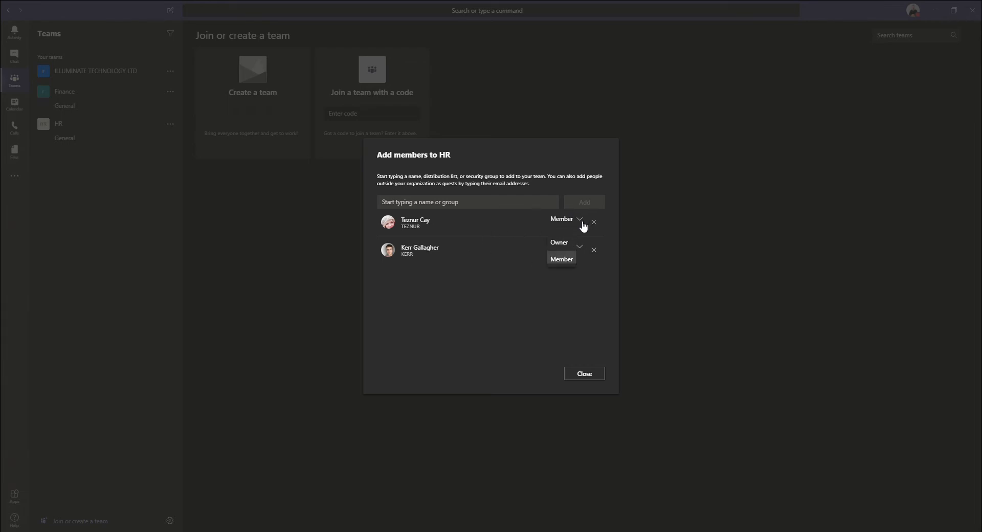
click(562, 242)
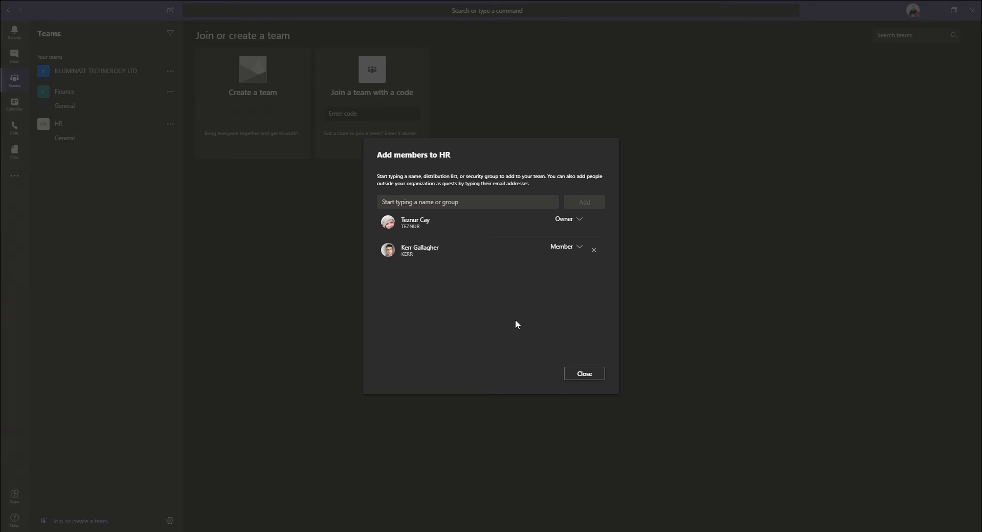
click(582, 220)
click(566, 259)
click(584, 374)
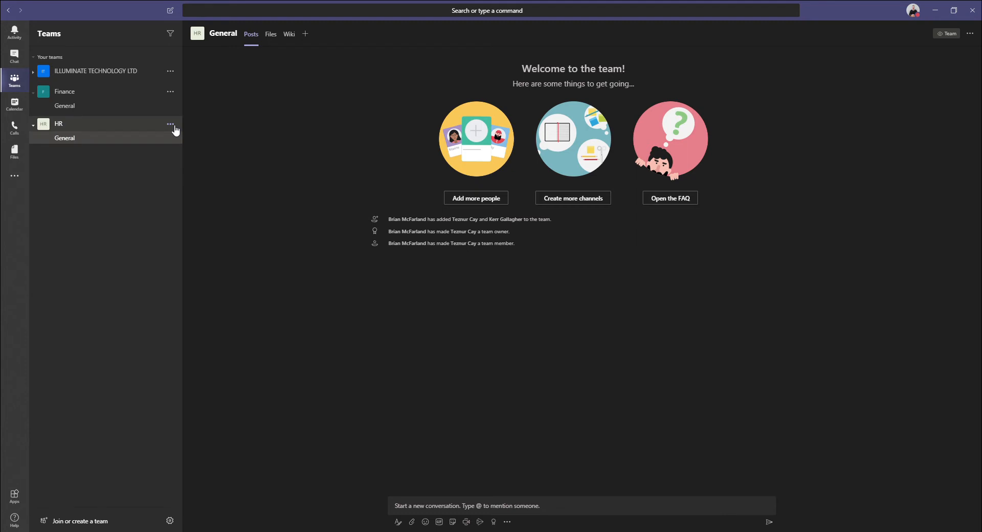
Look at the HR team's add-members dialog and its team management options without changing anything.
click(471, 201)
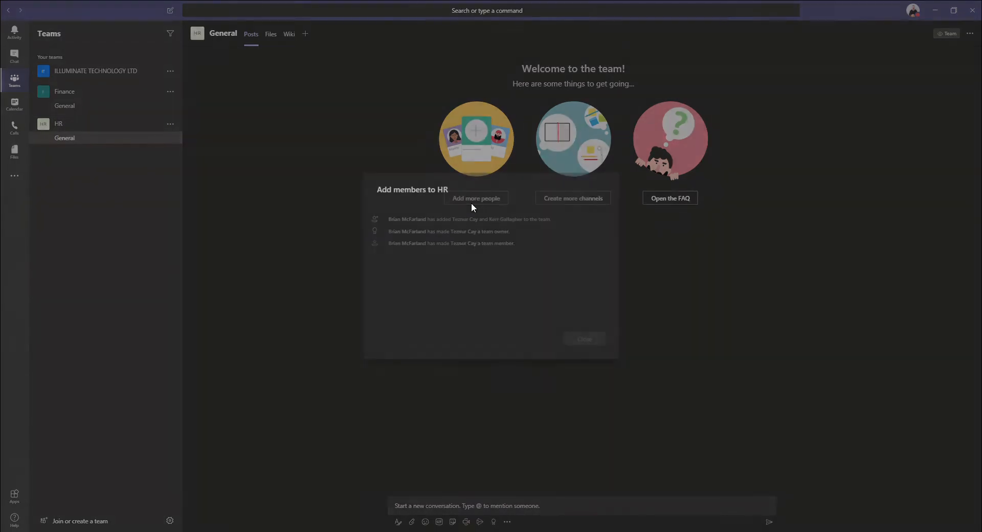
click(587, 342)
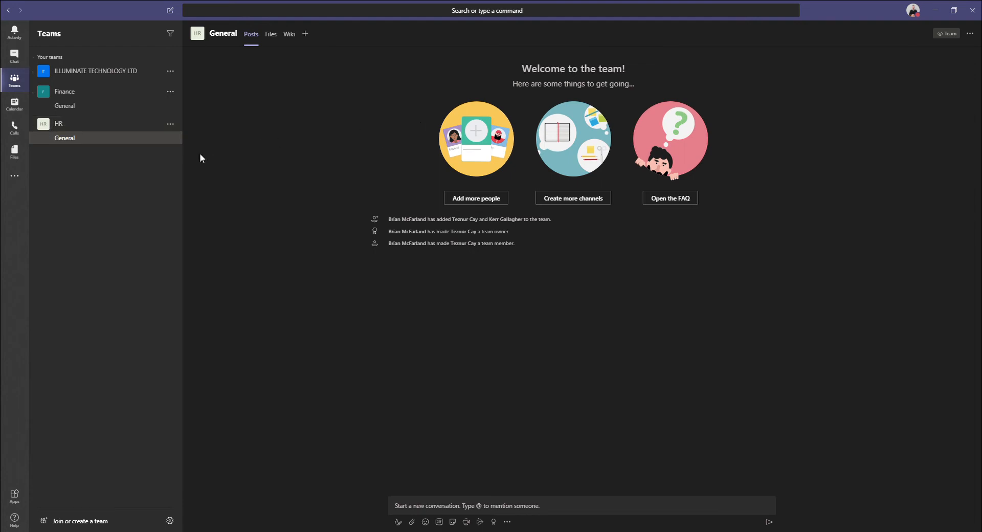
click(174, 124)
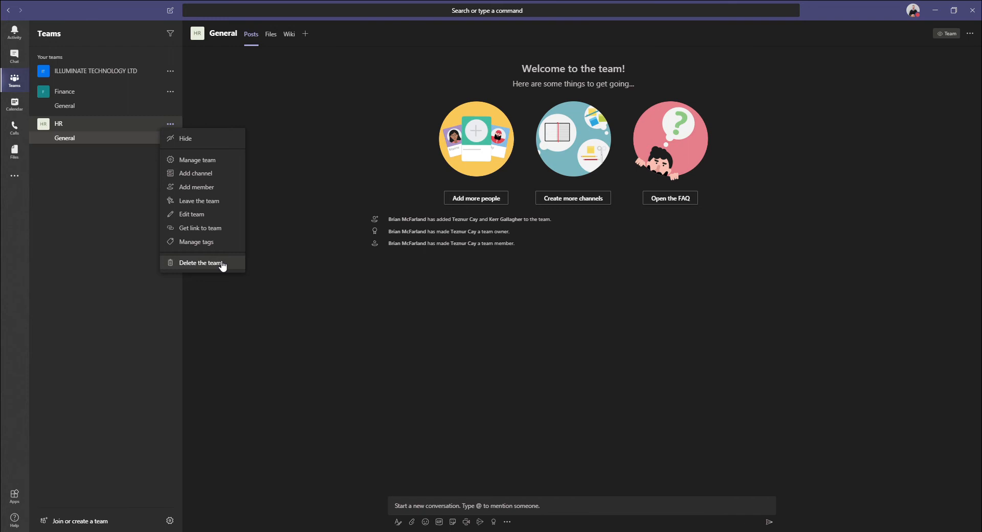
click(292, 115)
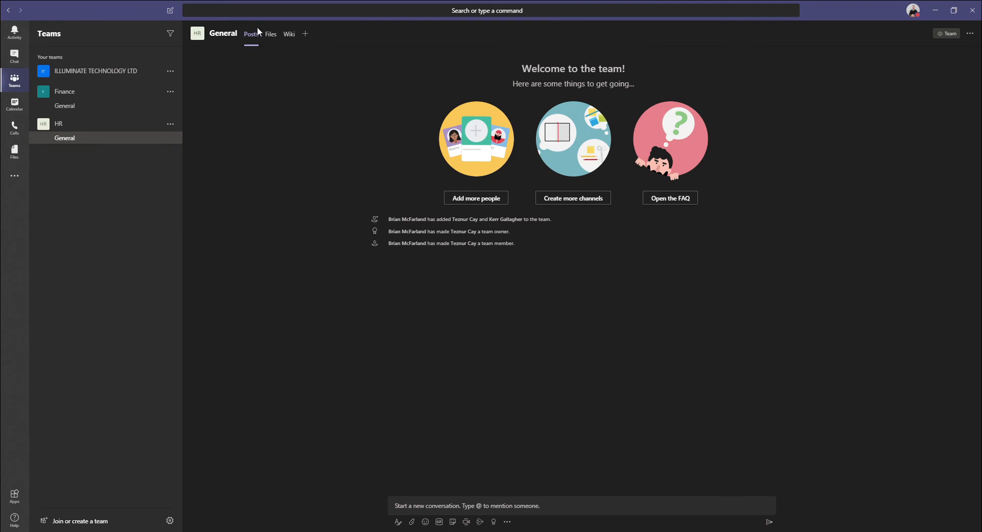
Post the message "hello this is a test" in the HR team's General channel.
click(415, 512)
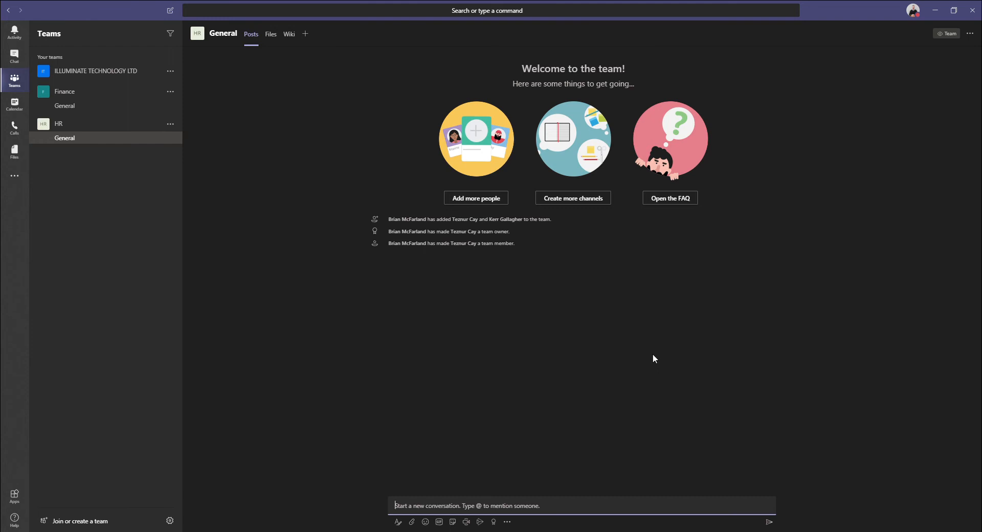
text(hello this is a test)
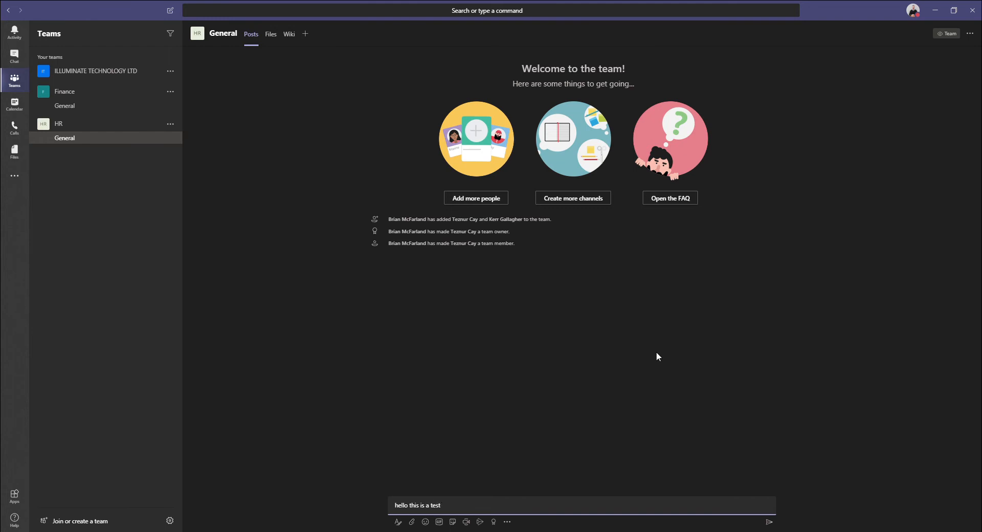
key(Return)
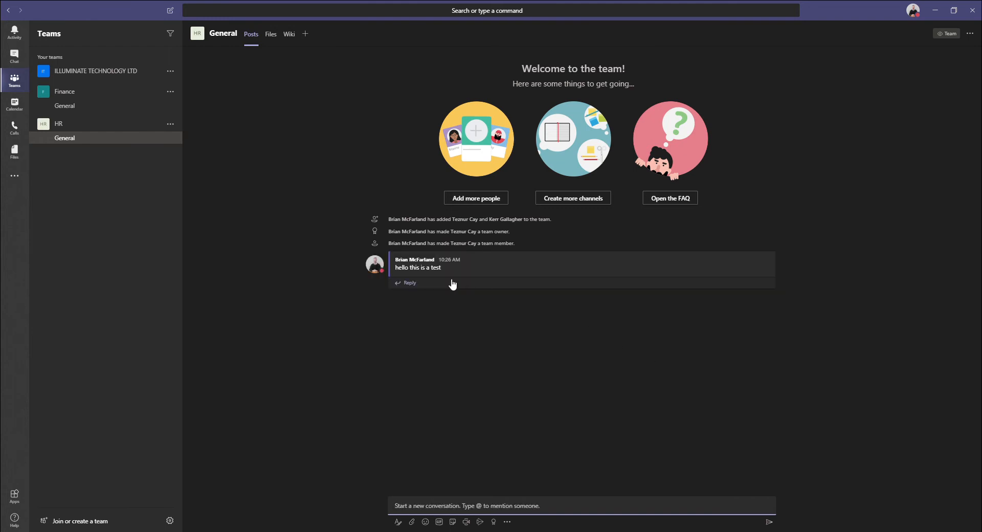
mouse_move(460, 269)
Examine the file attachment options and the suggested messaging apps for a new conversation.
click(413, 523)
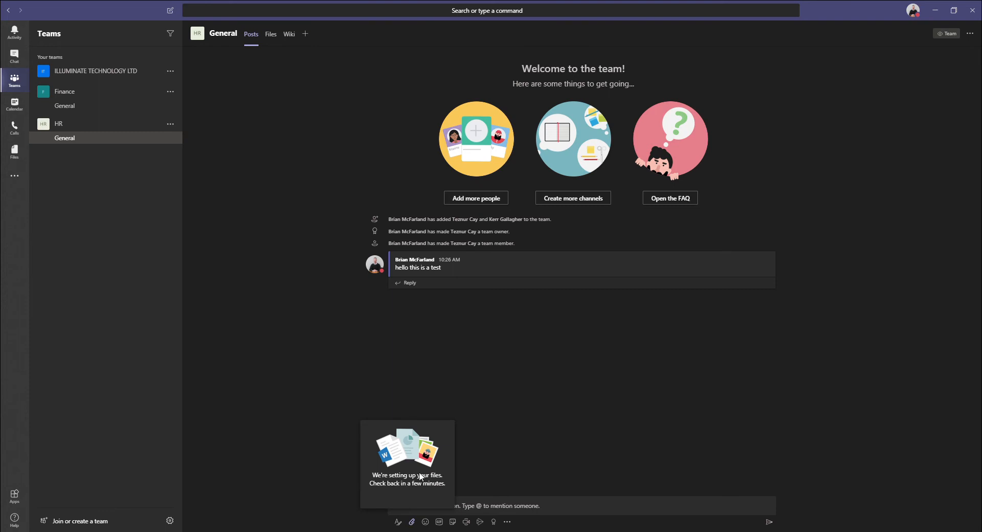
click(509, 457)
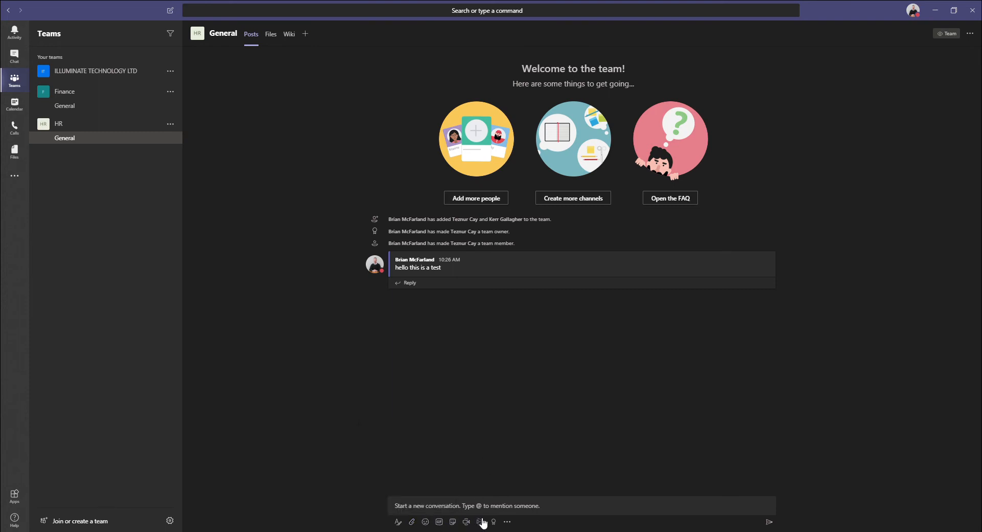
click(507, 522)
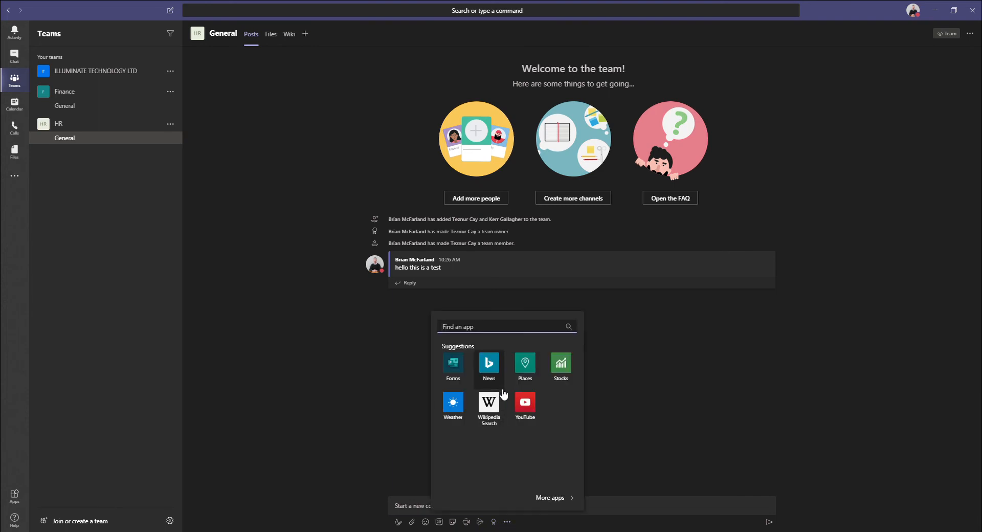
click(643, 394)
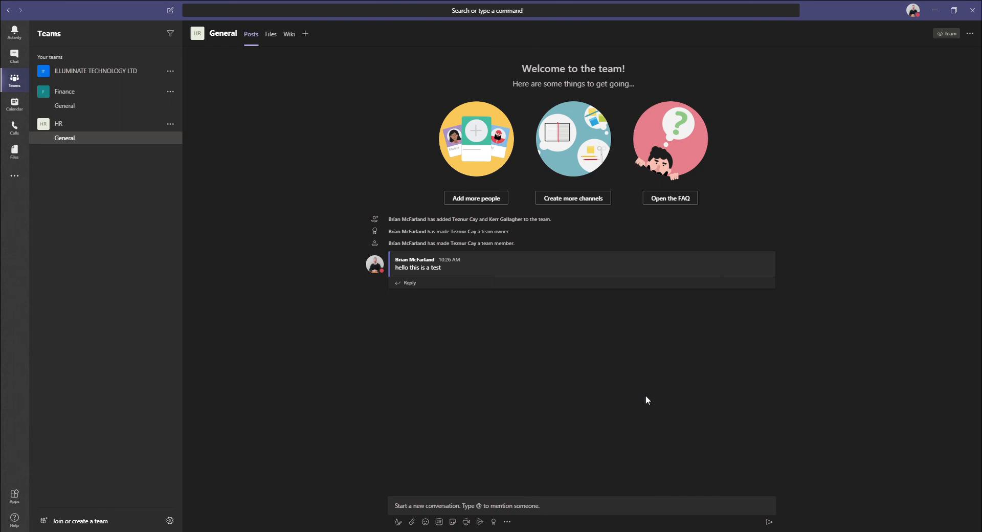
Create a folder named interviews in the files of the HR team's General channel.
click(273, 36)
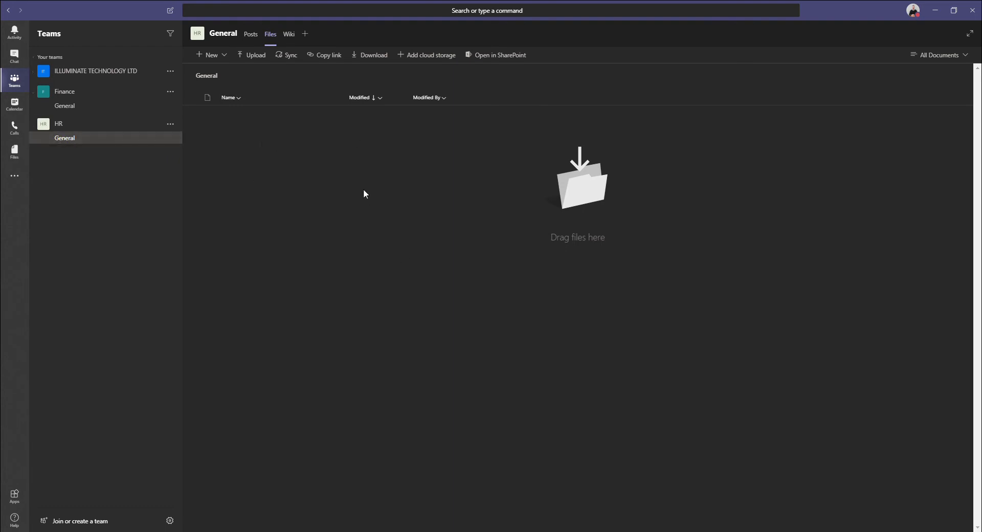
click(224, 55)
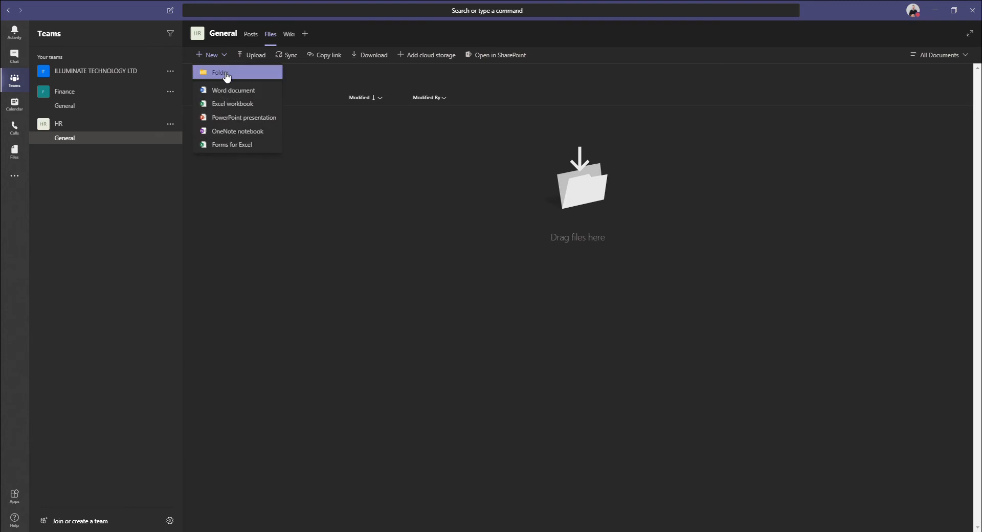
click(220, 72)
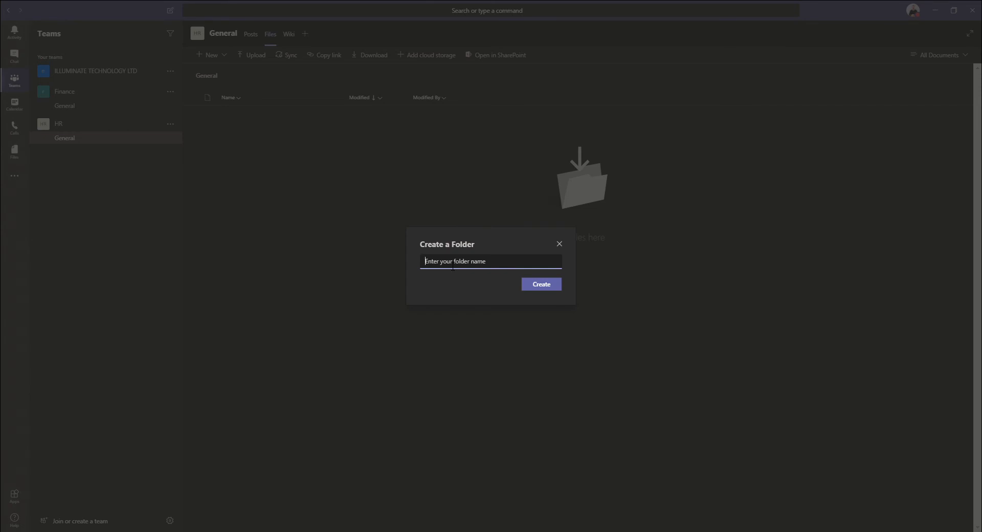
text(interviews)
click(541, 283)
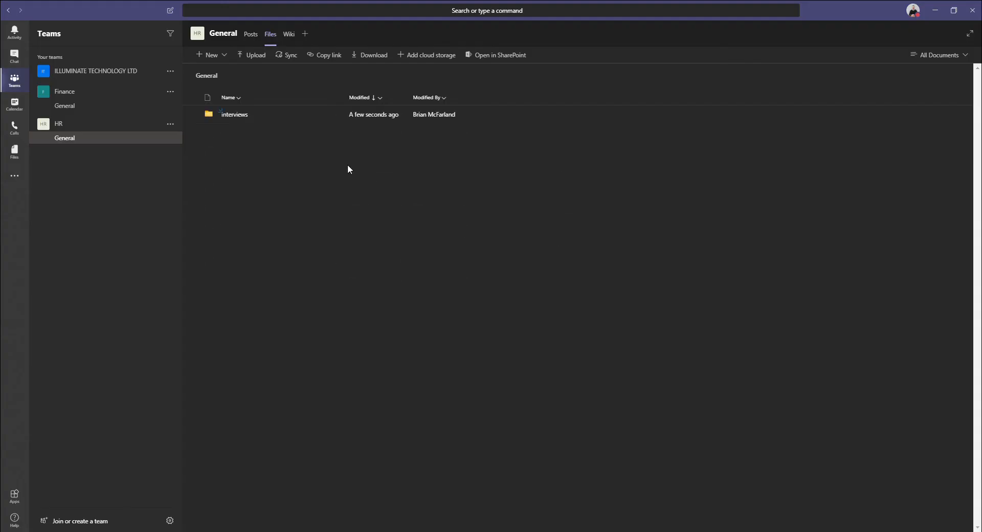
Look inside the interviews folder, return to the General files, and view the channel's Wiki.
click(235, 114)
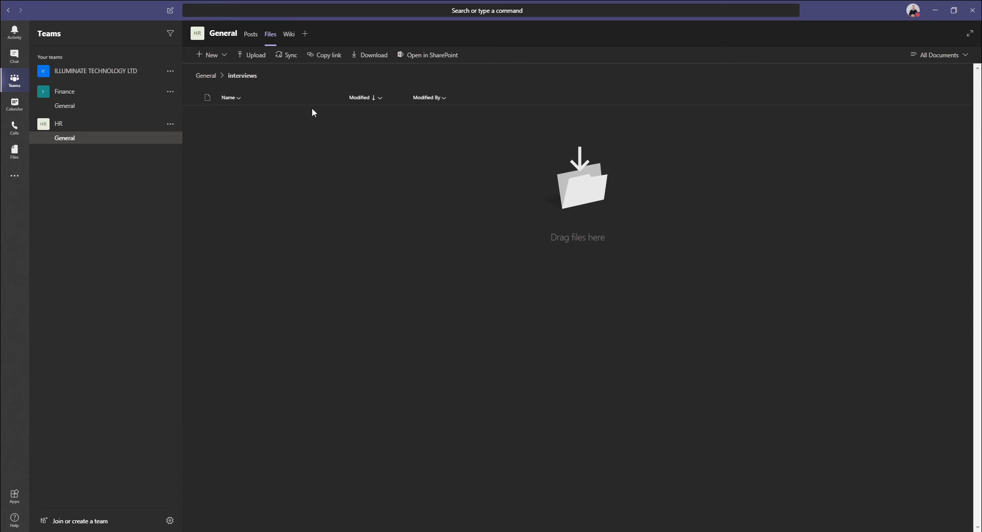
click(206, 76)
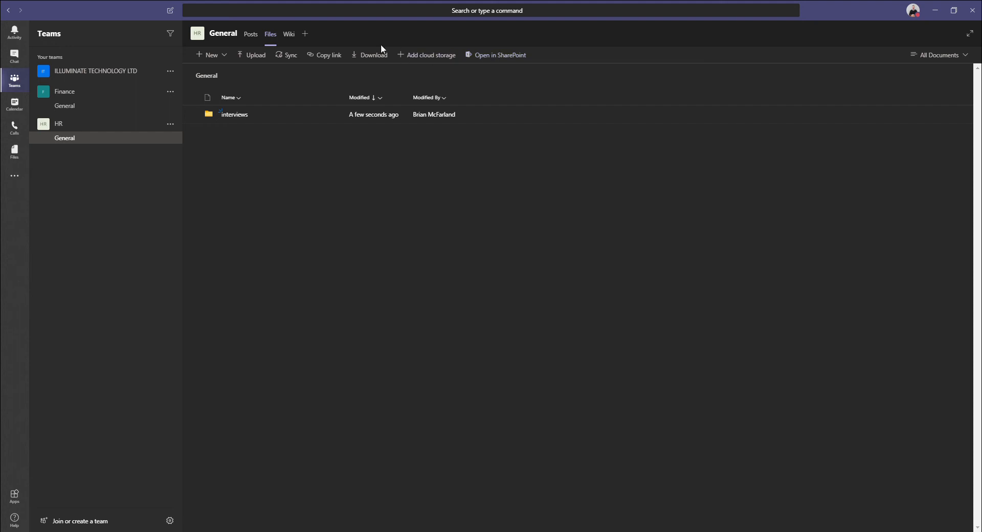
click(290, 34)
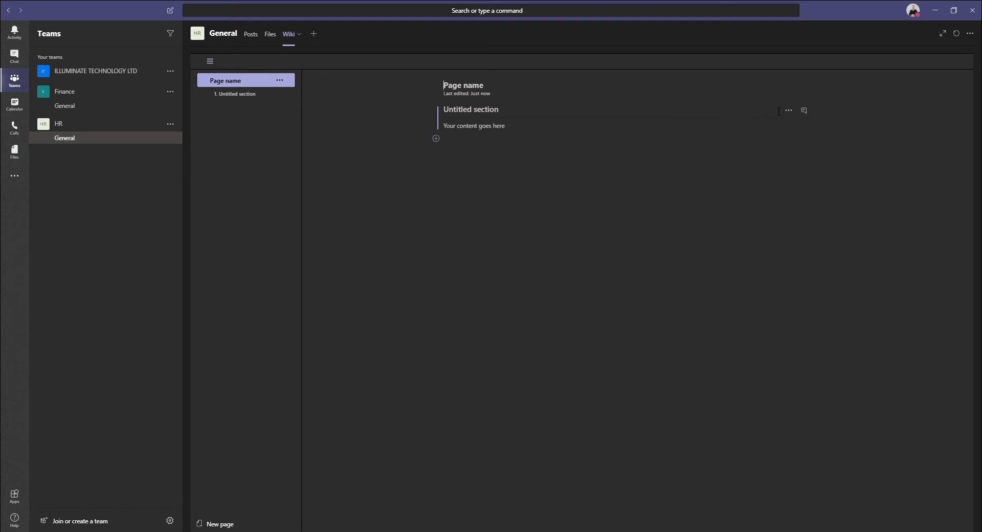
Browse the full list of apps that can be added as tabs in the General channel.
click(314, 34)
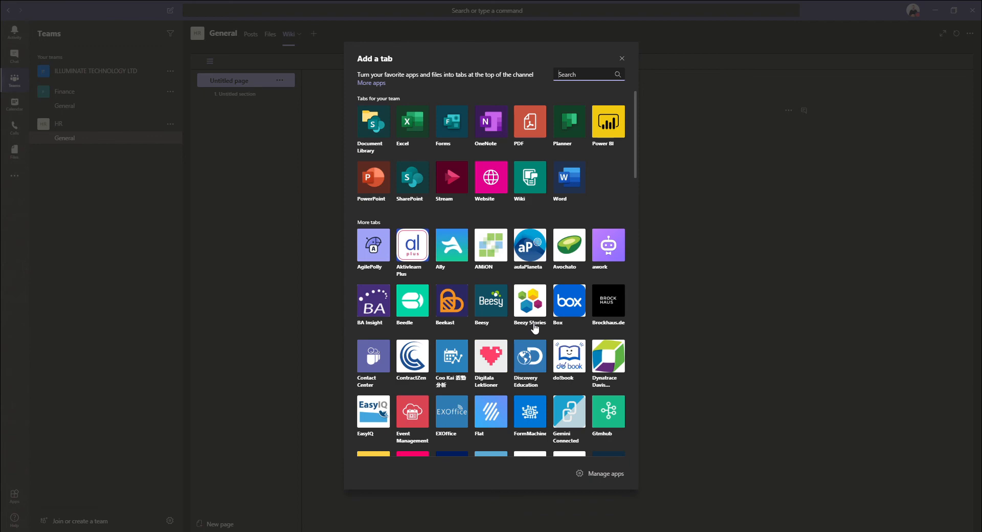
scroll(534, 328, down, 10)
scroll(533, 329, down, 10)
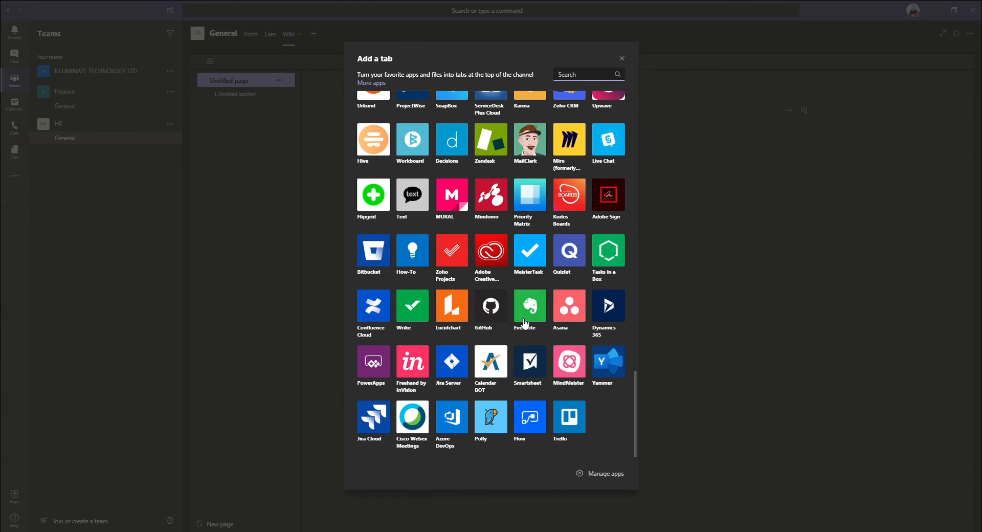
scroll(525, 323, up, 20)
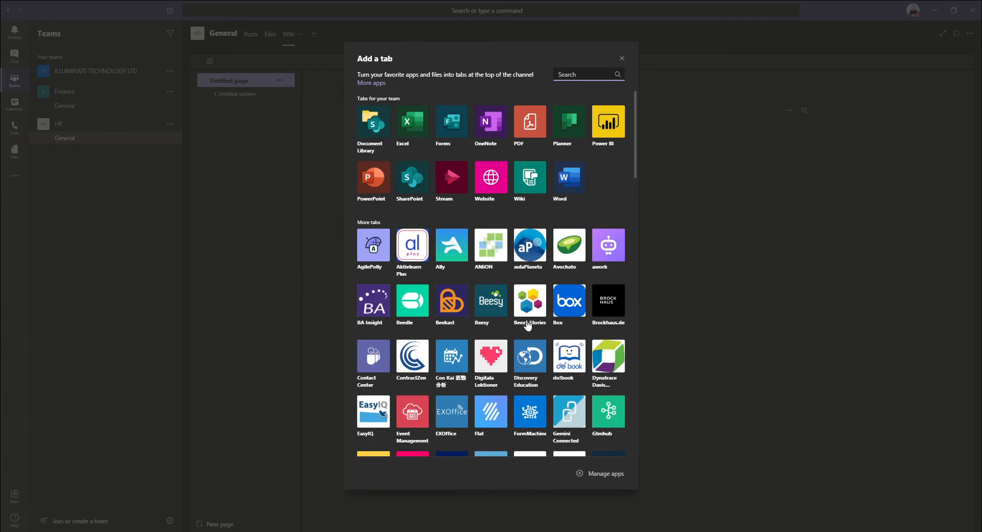
Add a Planner tab to the General channel with a new plan named Interviews, posting about it to the channel.
click(569, 127)
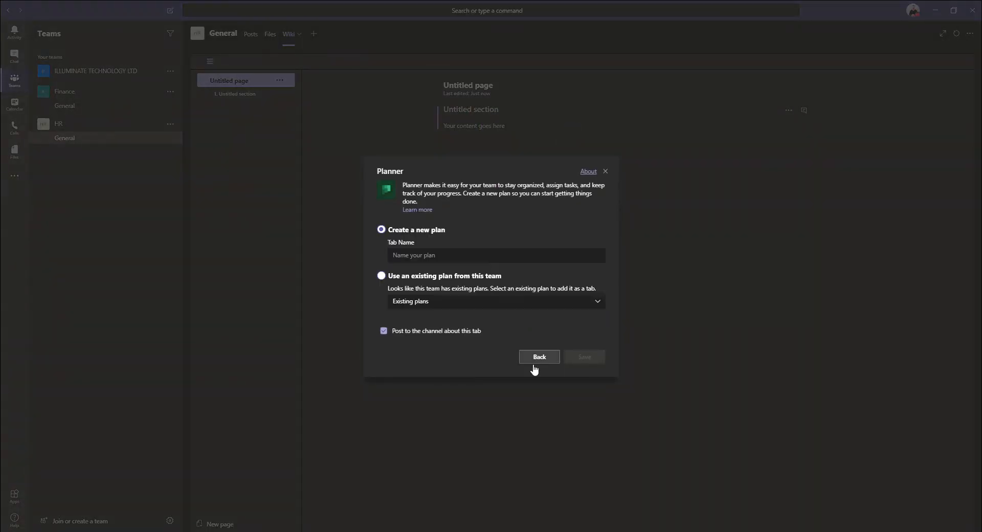
click(423, 257)
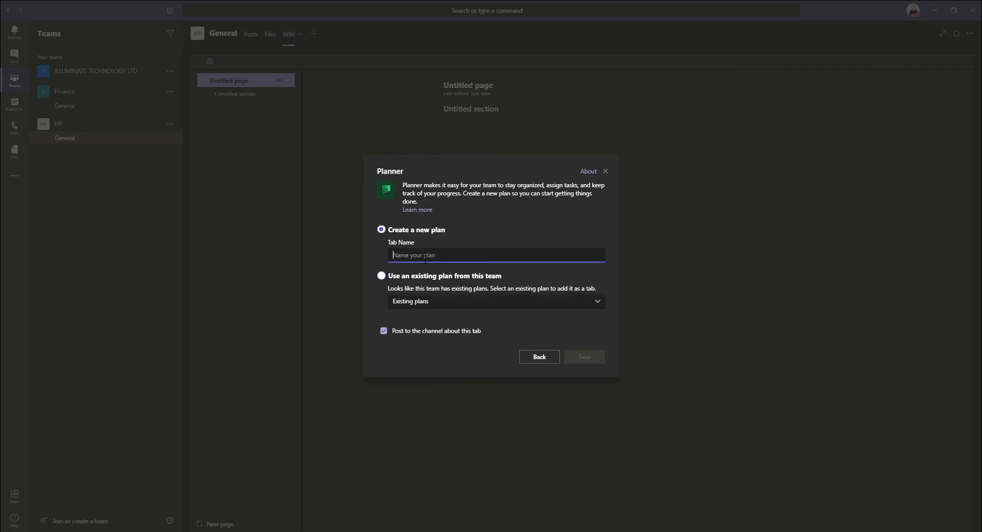
text(Interviews)
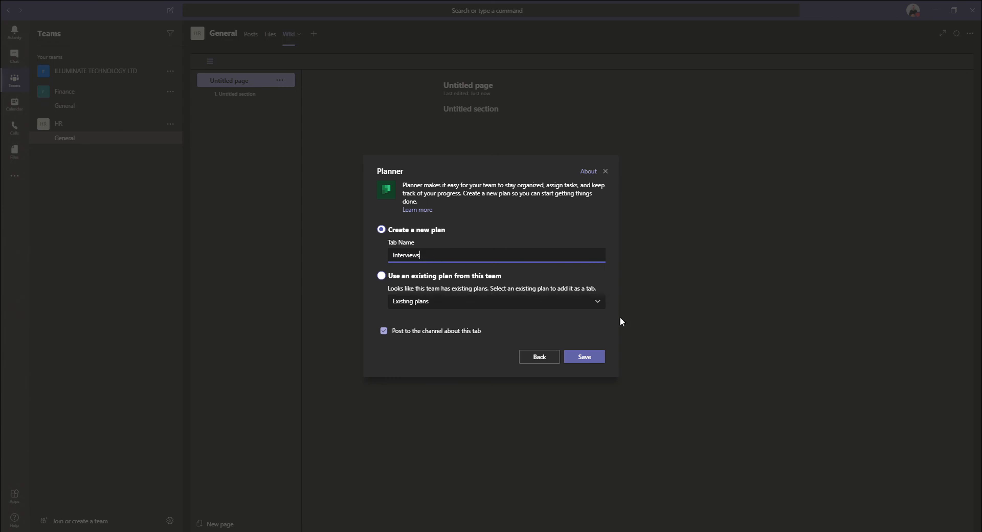
click(589, 357)
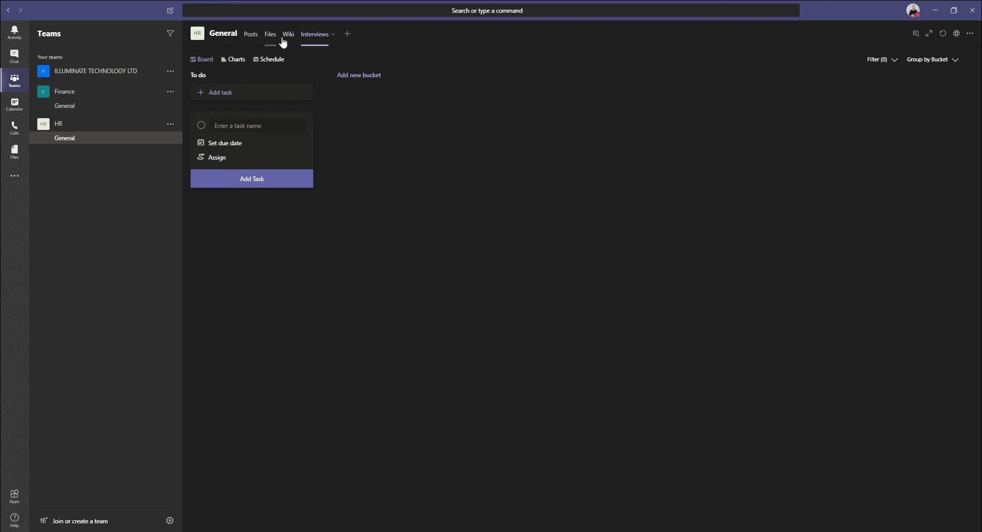
Add two tasks named task1 and task2 to the To do bucket of the Interviews plan.
click(234, 129)
text(task1)
key(Return)
text(task2)
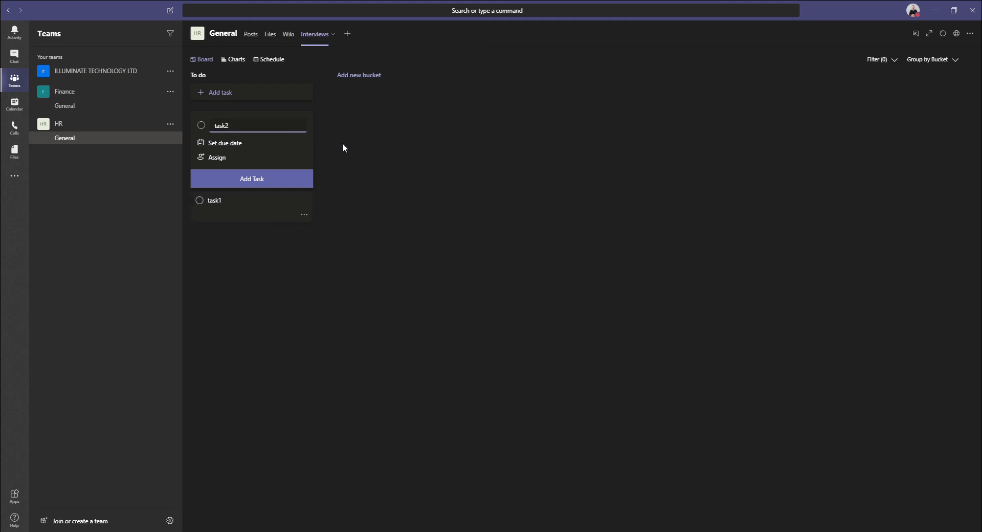
key(Return)
click(349, 168)
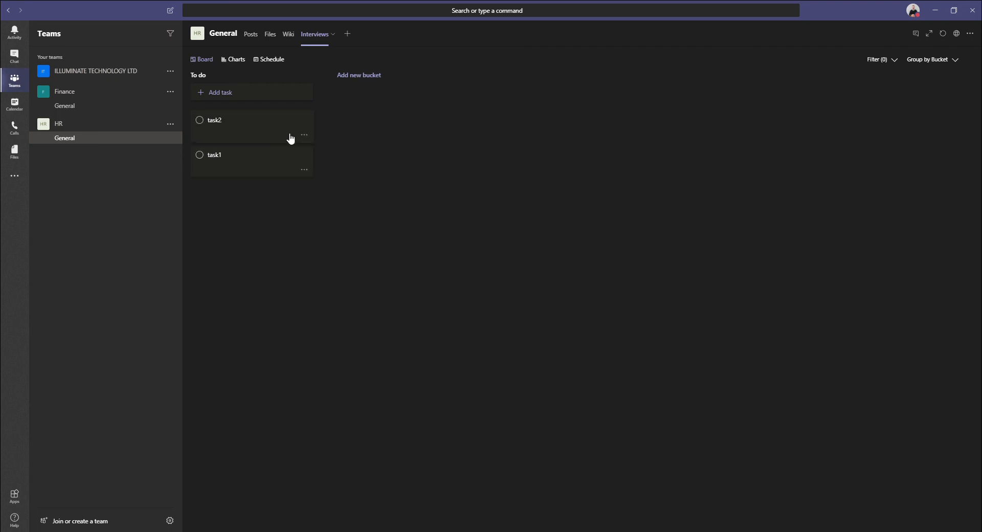
Assign task1 to the second team member in the list of suggested assignees and close the task details.
click(241, 163)
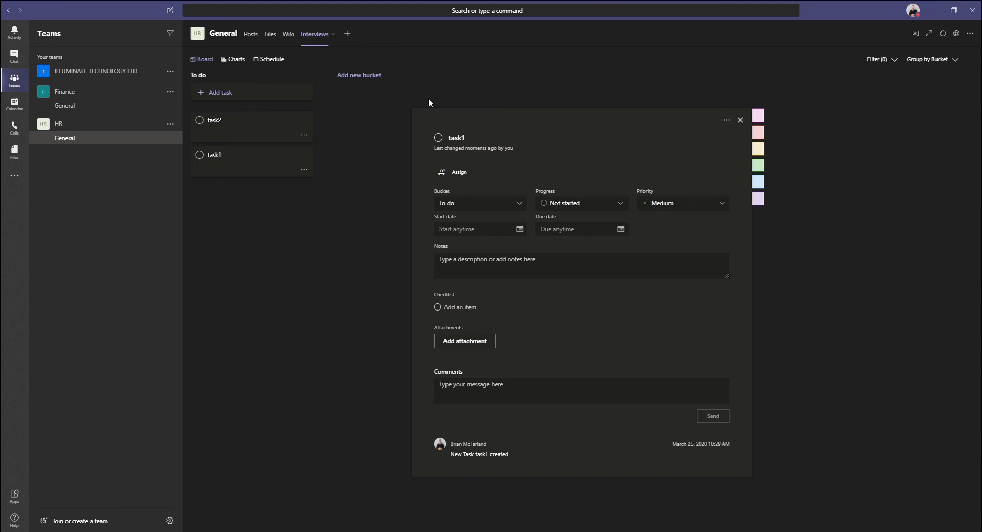
click(464, 174)
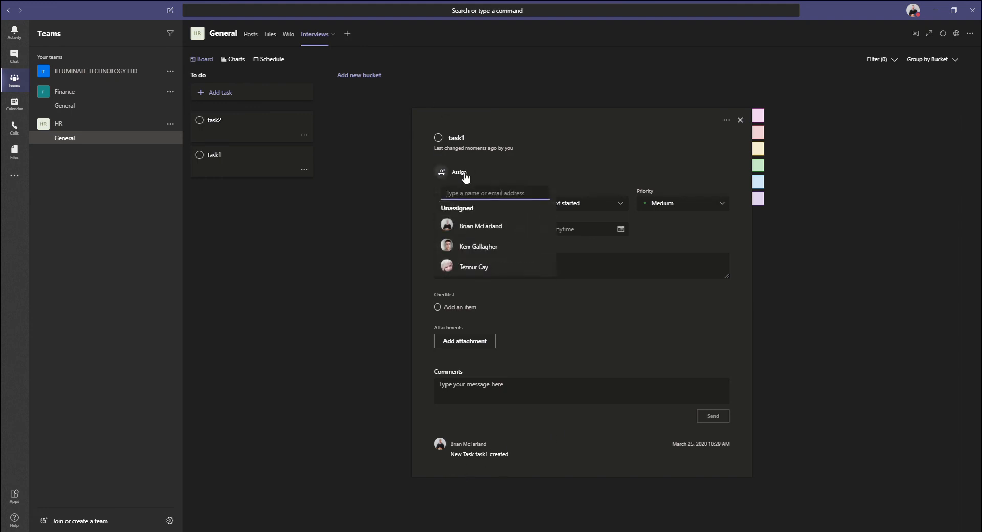
click(489, 246)
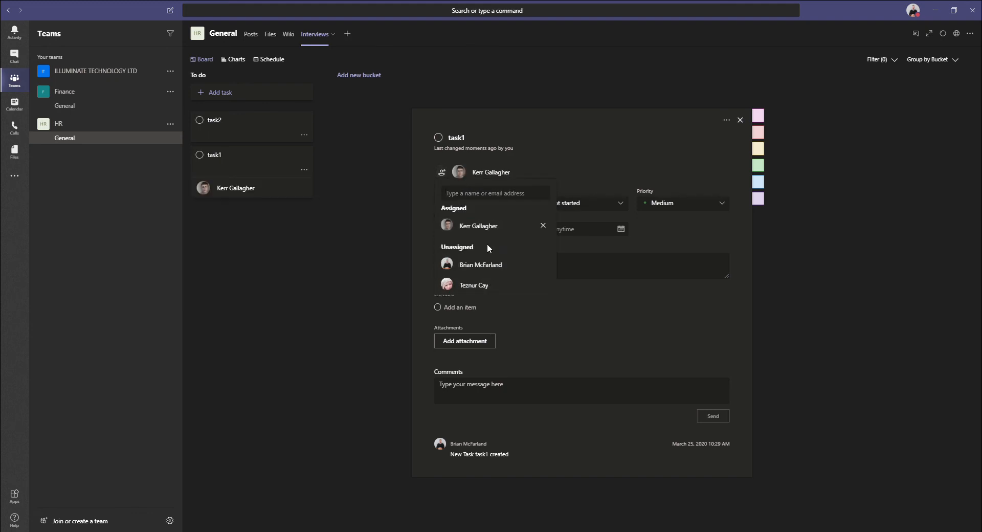
click(579, 147)
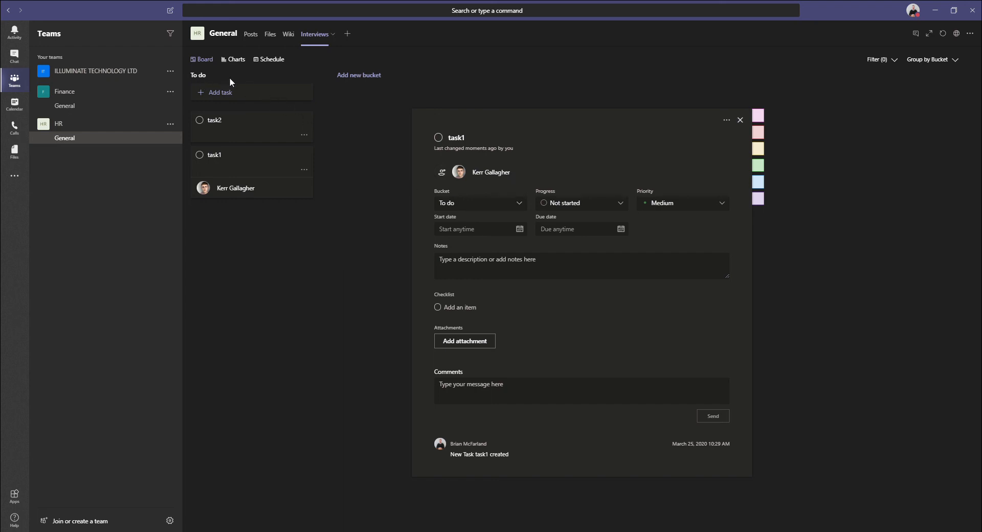
click(355, 155)
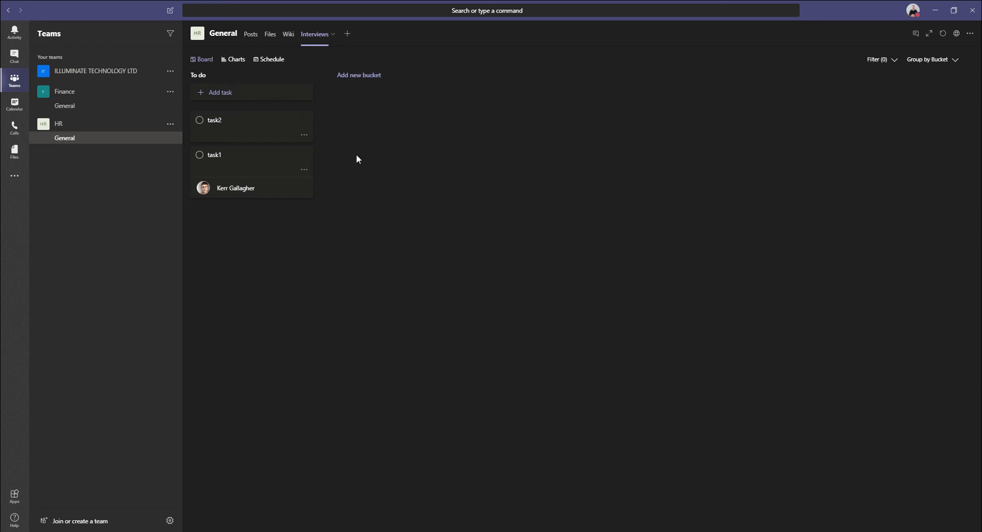
Create a new bucket named delayed and move task1 into it from the To do bucket.
click(341, 76)
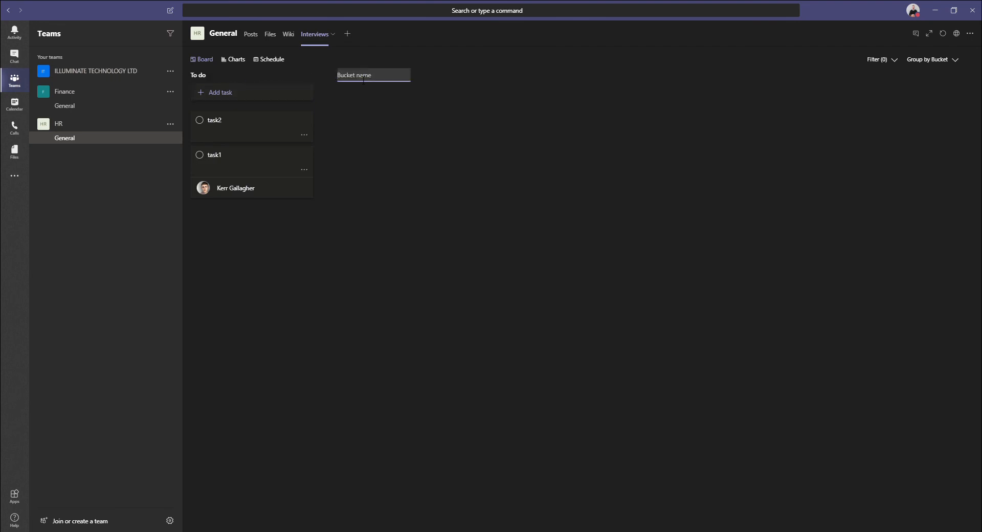
text(delayed)
key(Return)
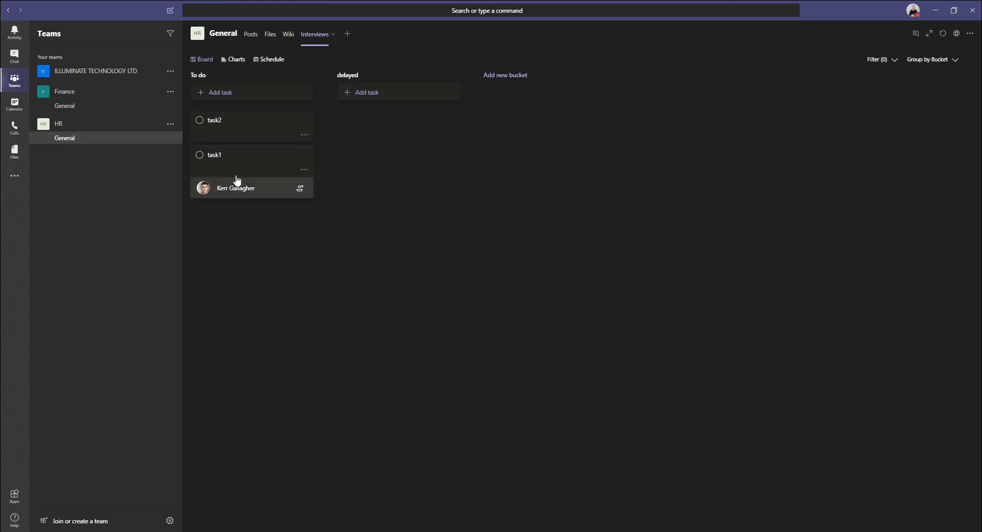
drag(230, 189, 239, 168)
drag(364, 134, 367, 137)
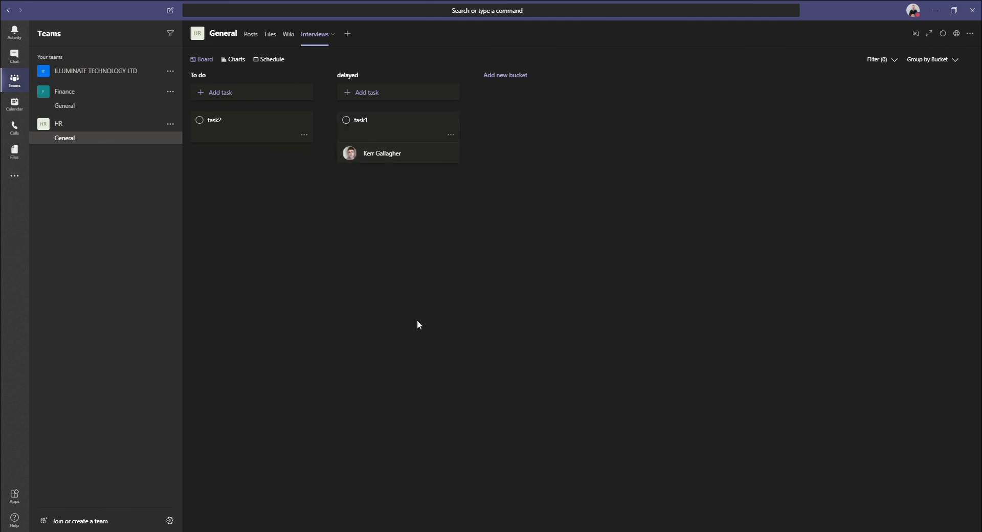
Set task1's progress to In progress, its priority to Important and its due date to 03/26/2020.
click(390, 134)
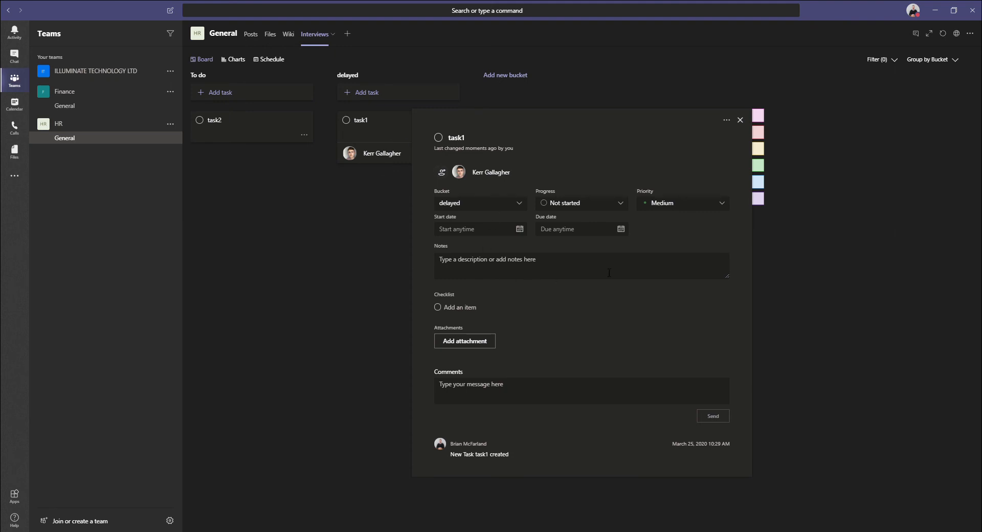
click(621, 203)
click(582, 232)
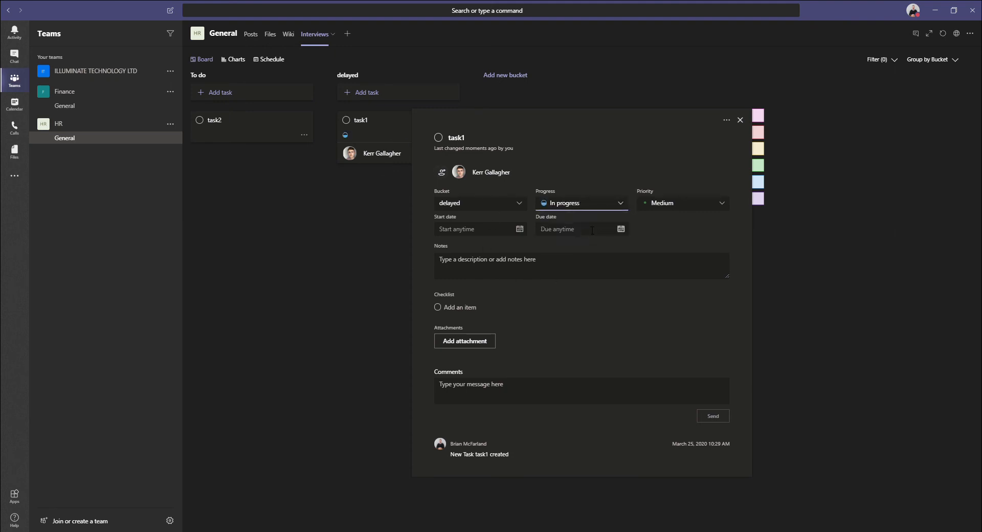
click(704, 206)
click(671, 231)
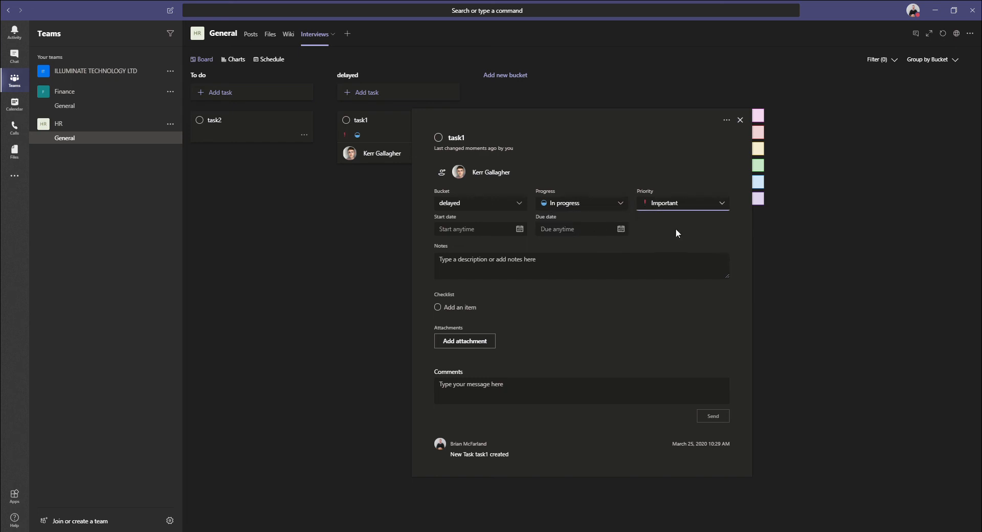
click(621, 228)
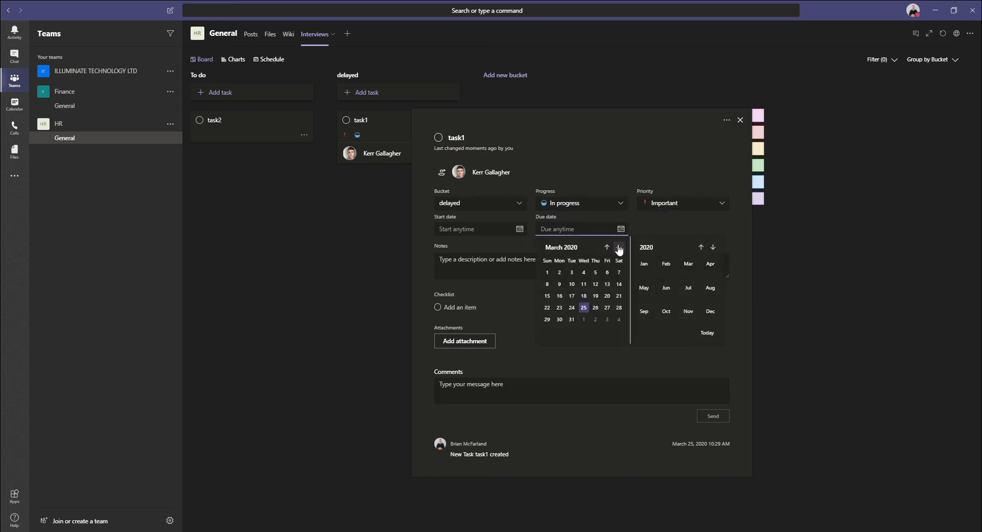
click(596, 308)
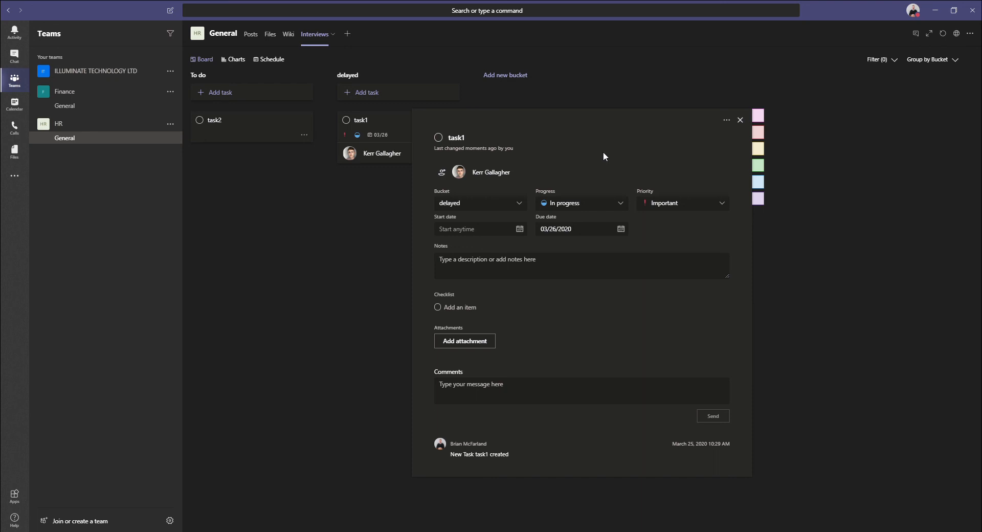
click(873, 288)
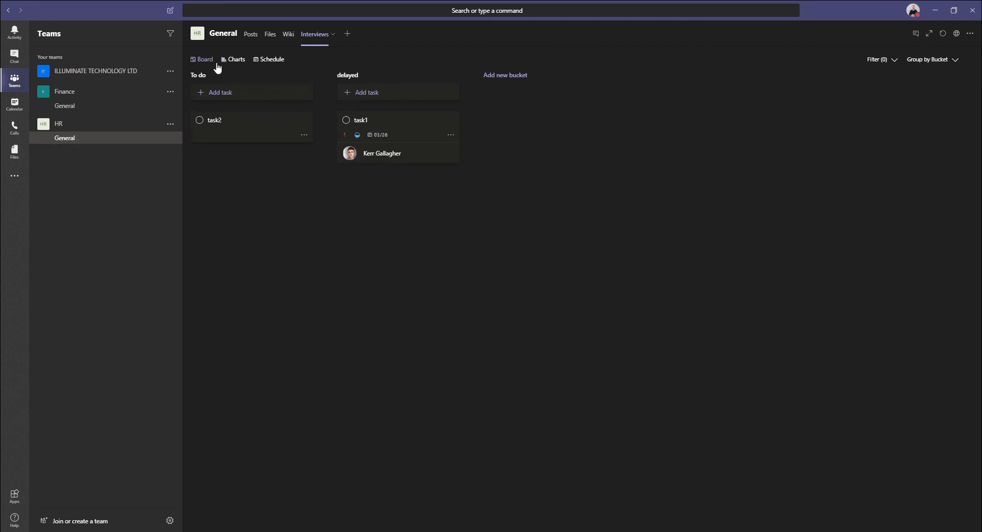
Review the plan's charts and its schedule calendar, and return to the task board.
click(235, 59)
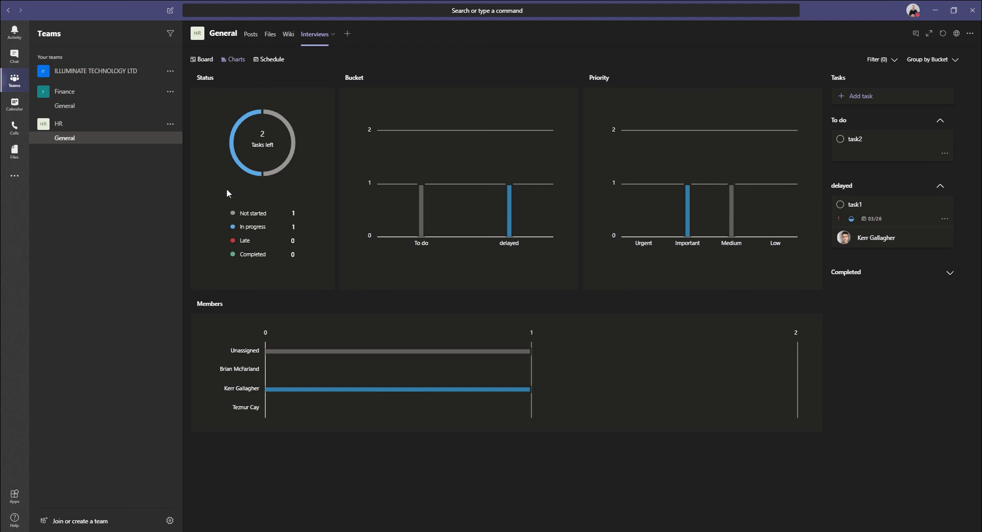
mouse_move(328, 395)
click(273, 60)
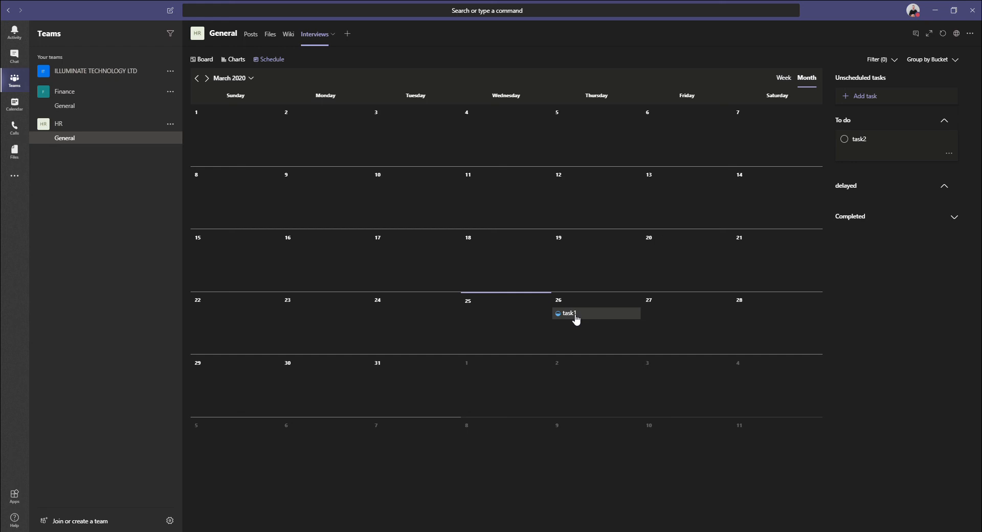
click(204, 60)
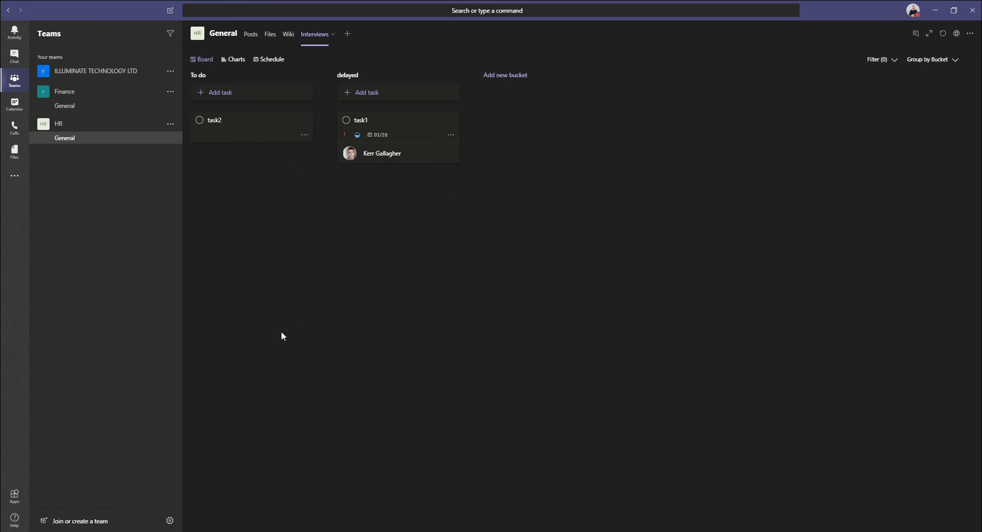